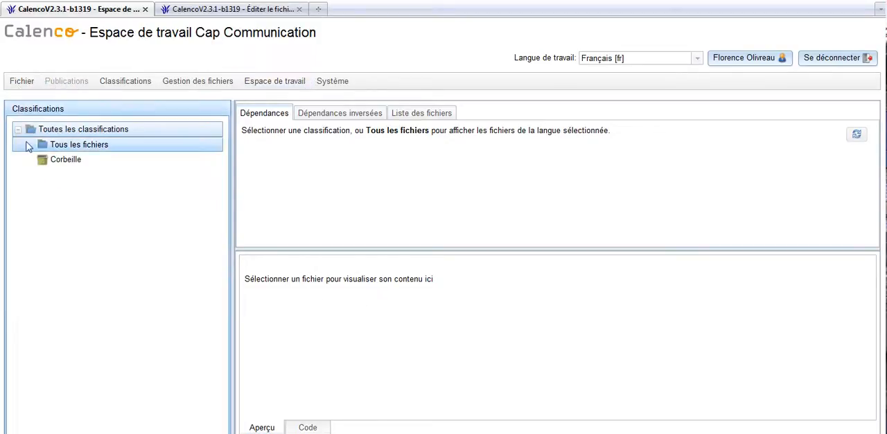
- List all files, preview Principes-calenco.xml under Doc_Commerciale_Calenco.xml, and view the document in the XML editor
click(41, 133)
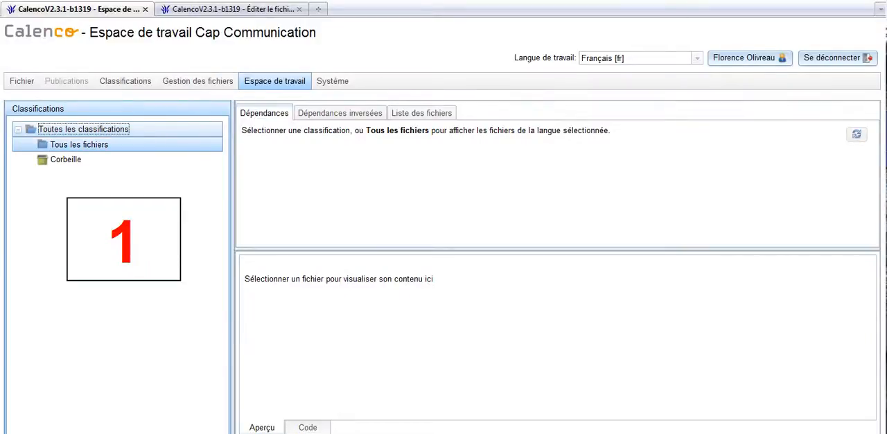
click(79, 144)
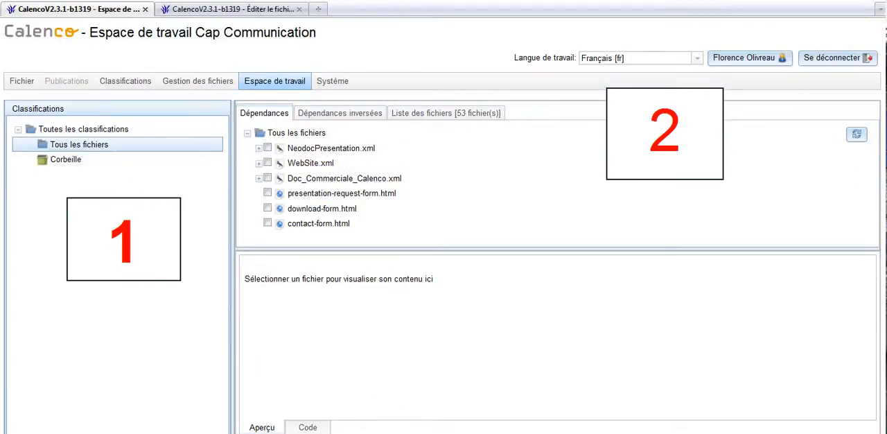
click(257, 151)
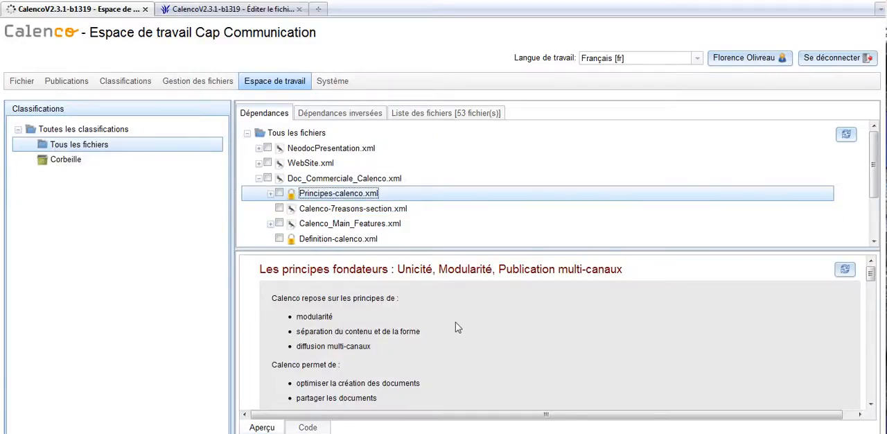
scroll(457, 326, down, 5)
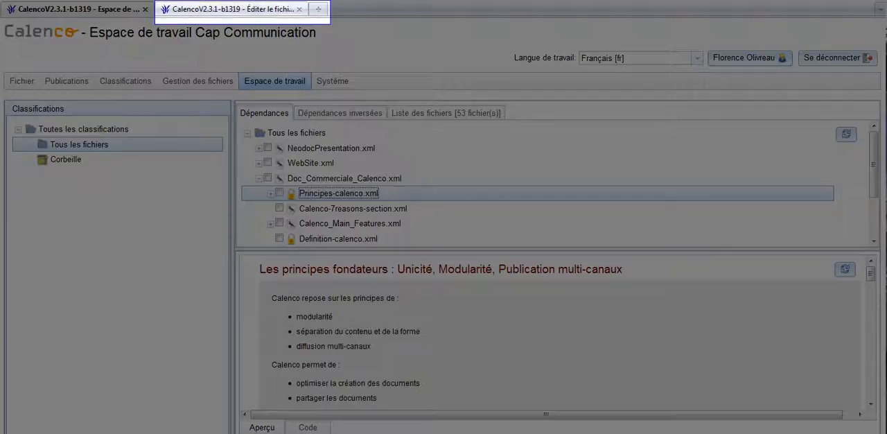
click(196, 10)
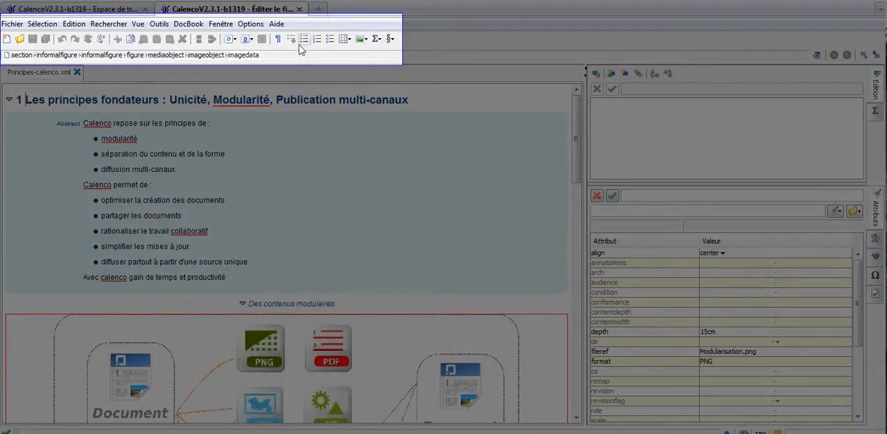
click(201, 174)
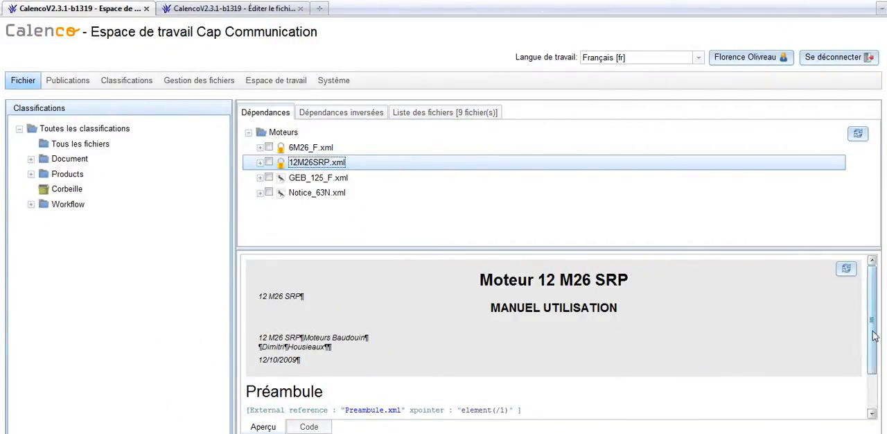
- Open 6M26_F.xml for editing and open the source file 6M26-P1.xml of its section 2.2.2 Service P1
double_click(296, 148)
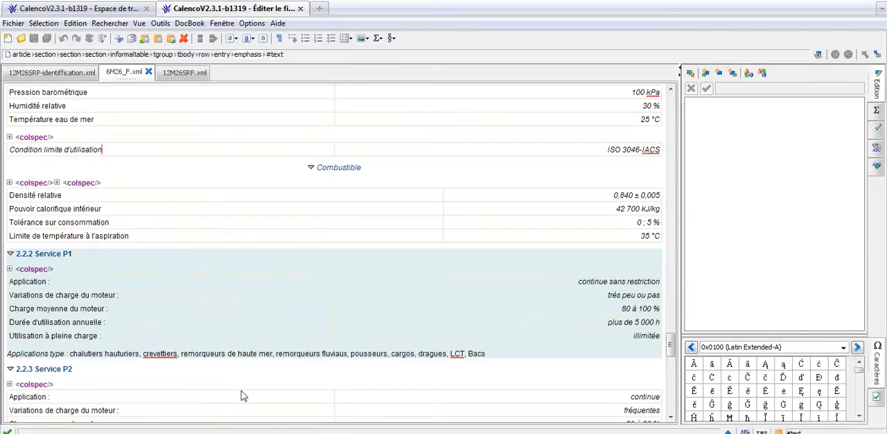
click(192, 255)
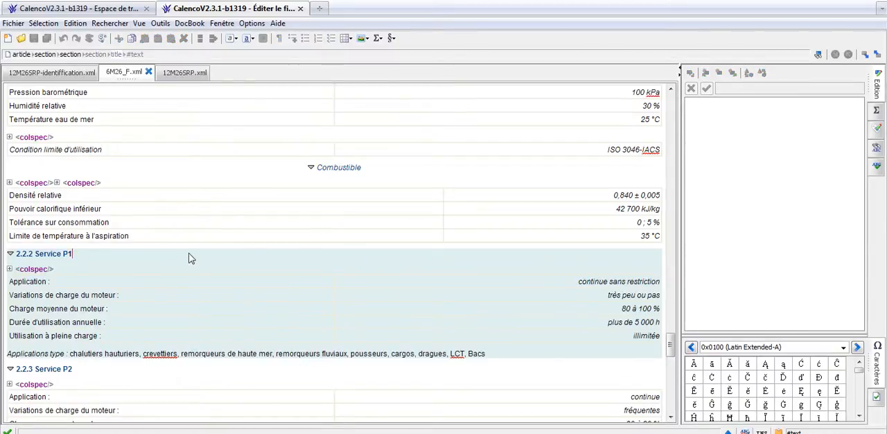
click(144, 268)
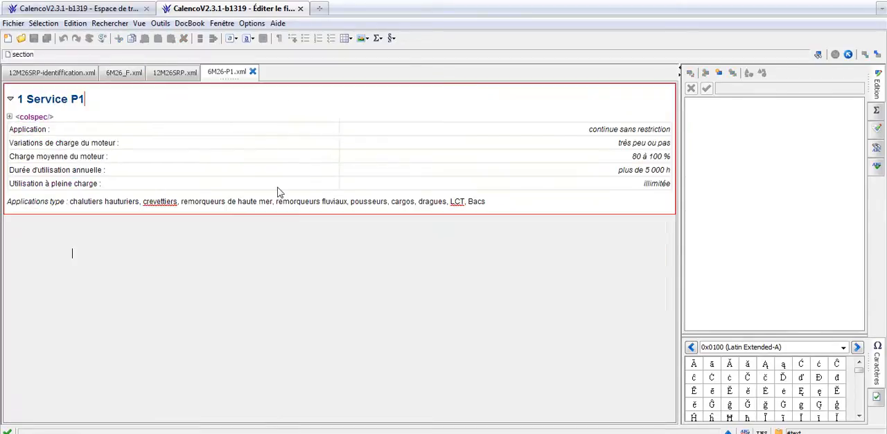
- Change the "Charge moyenne du moteur" value to 90 à 100 % in 6M26-P1.xml and save the file
click(633, 156)
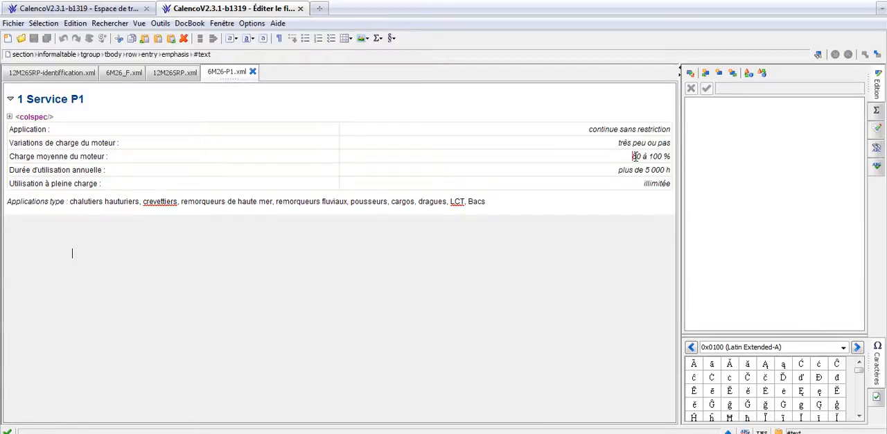
key(Delete)
key(ctrl+s)
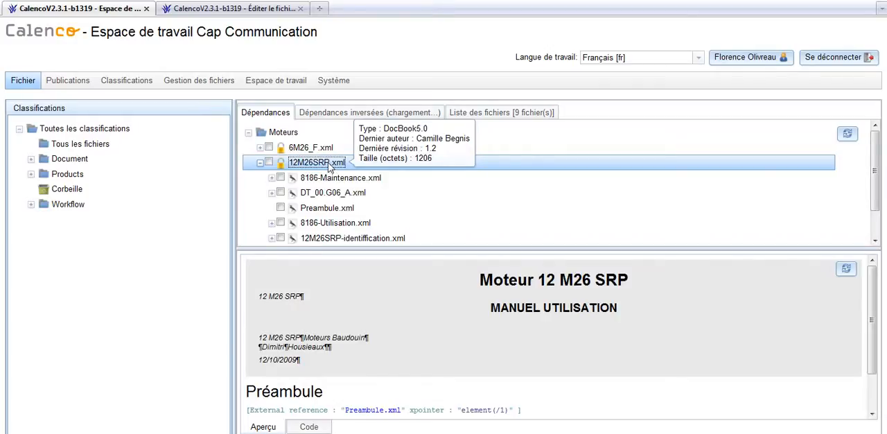
- Paste the Service P1 section after "Identification du moteur" in 12M26SRP-identiffication.xml and check its average engine load value
click(264, 10)
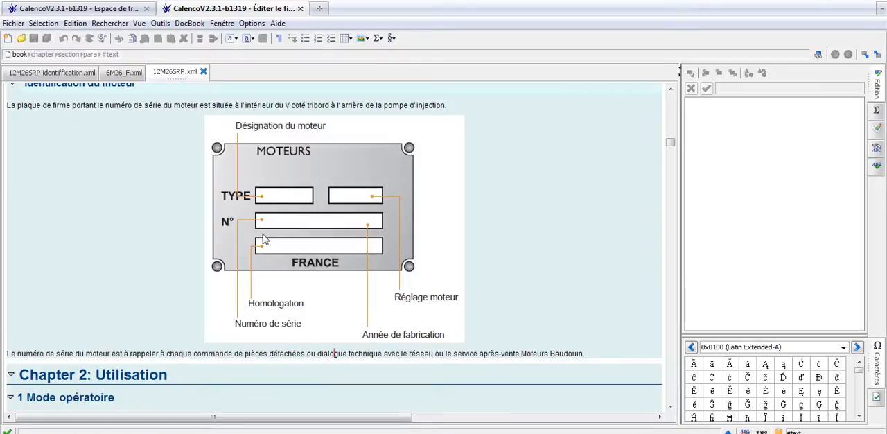
click(516, 135)
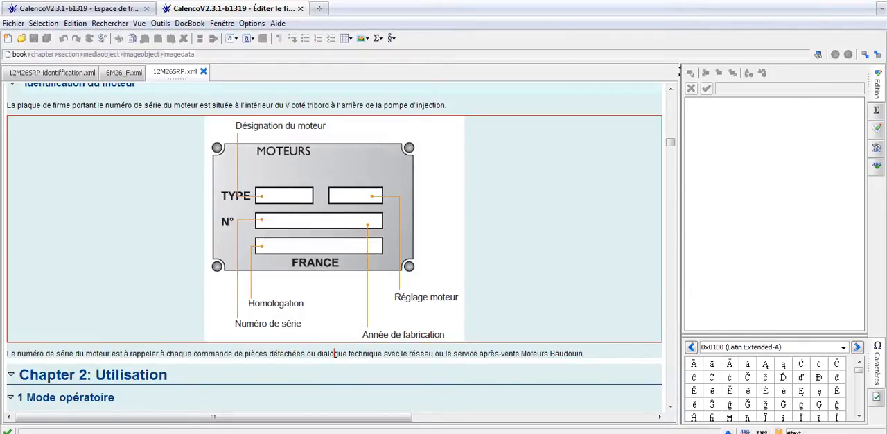
click(61, 73)
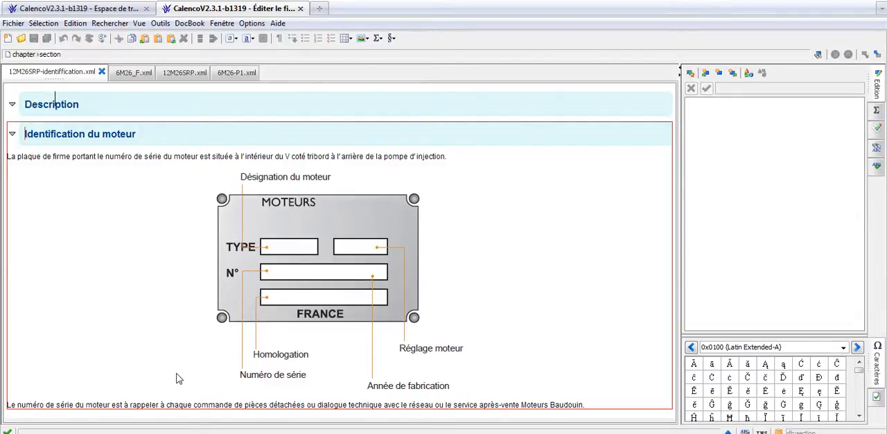
key(ctrl+w)
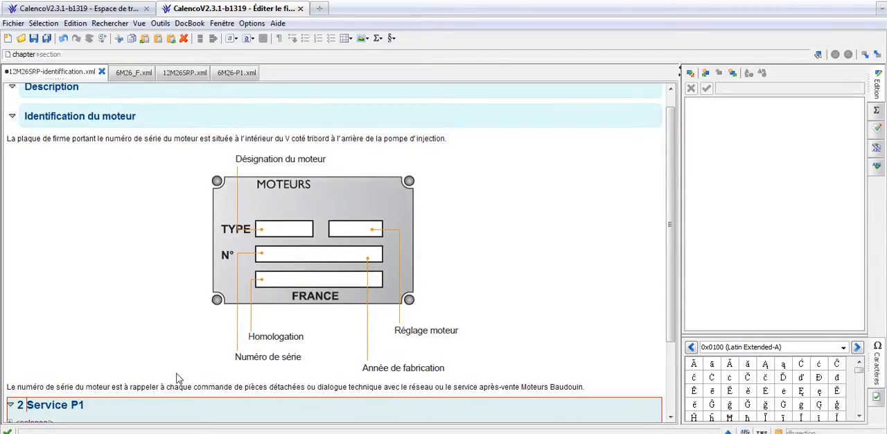
scroll(179, 378, down, 2)
scroll(599, 372, down, 2)
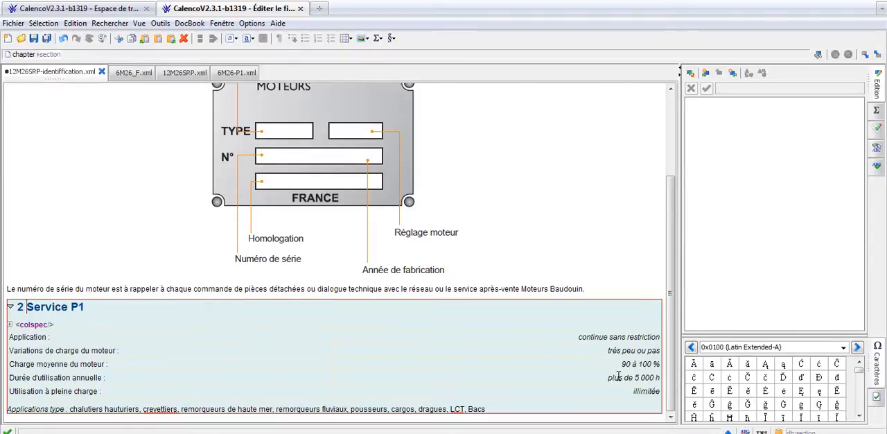
double_click(627, 365)
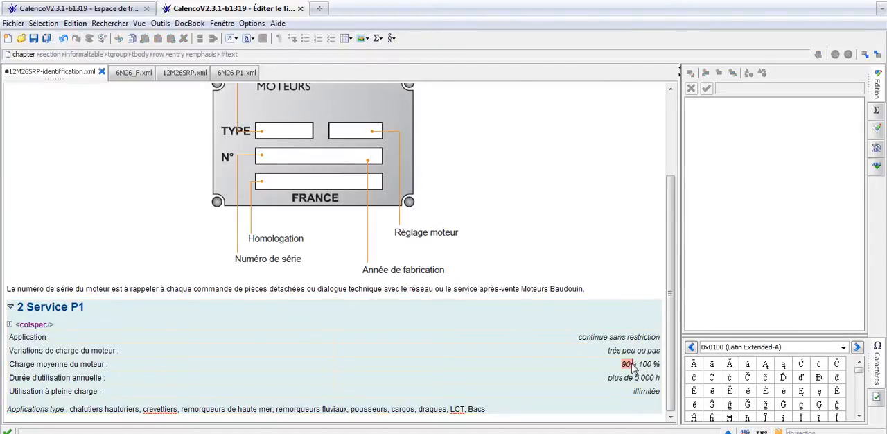
- Insert a warning element after the engine nameplate image in the "Identification du moteur" section
click(732, 72)
text(w)
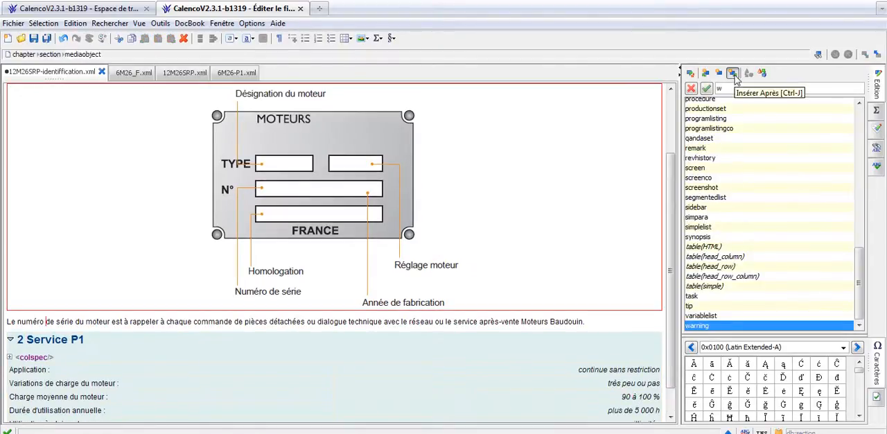
double_click(706, 325)
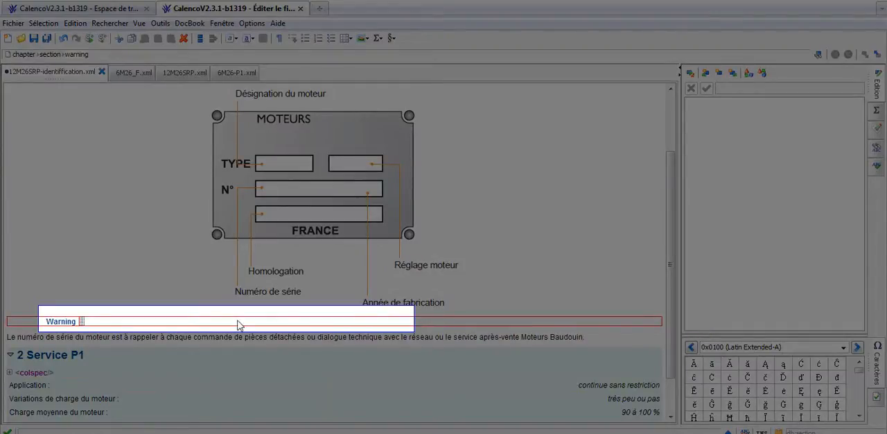
- Enter "Bien vérifier le collage de l'étiquette" as the warning text and save the file
text(B)
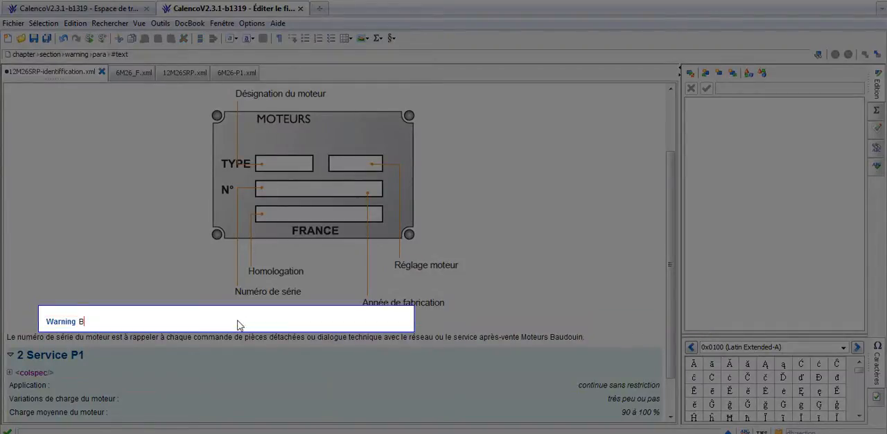
text(ien vérifier le collage)
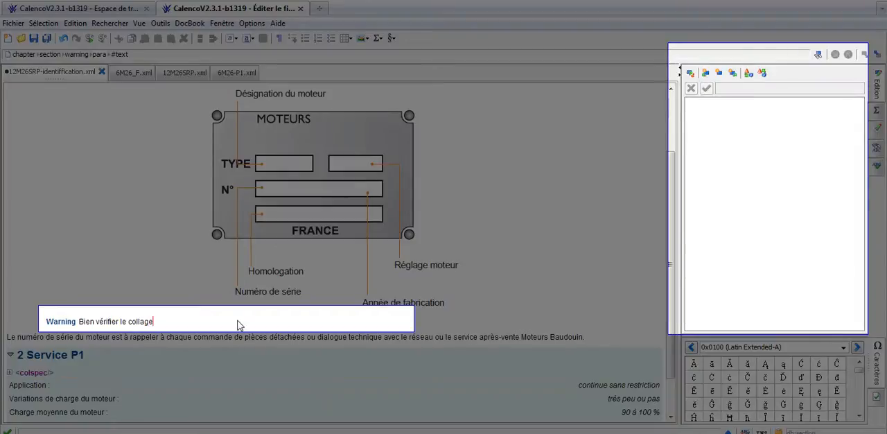
text( de l'étiquette)
click(33, 38)
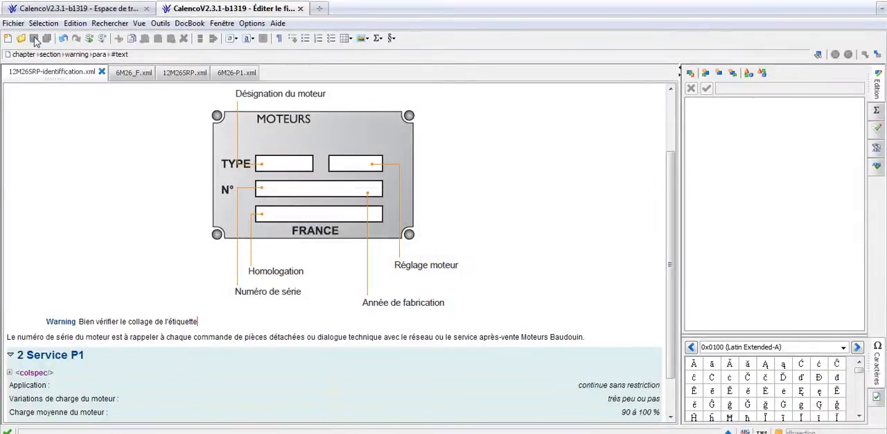
- Check the warning and the Service P1 section in the master document 12M26SRP.xml
click(182, 73)
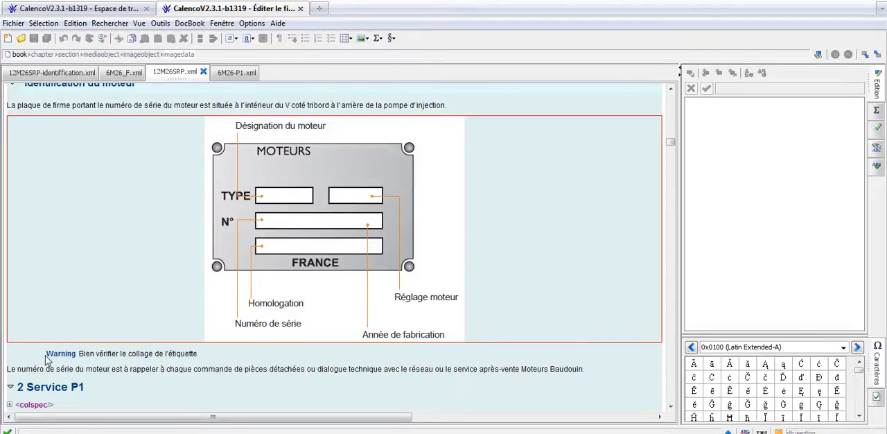
scroll(95, 367, down, 3)
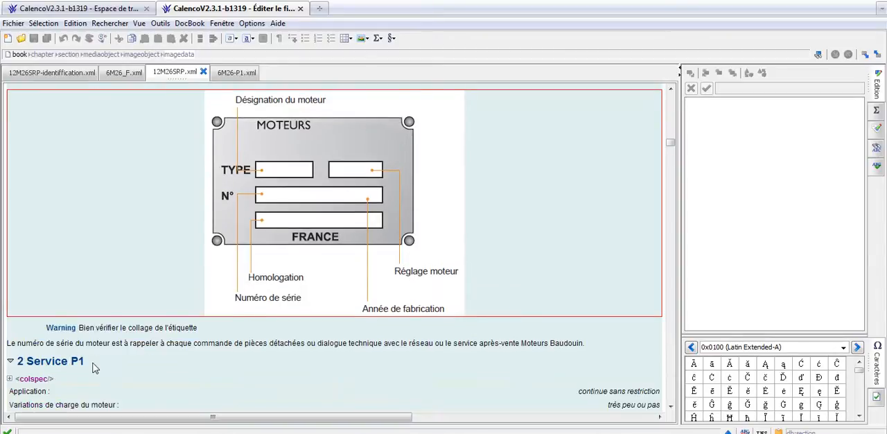
scroll(96, 368, down, 1)
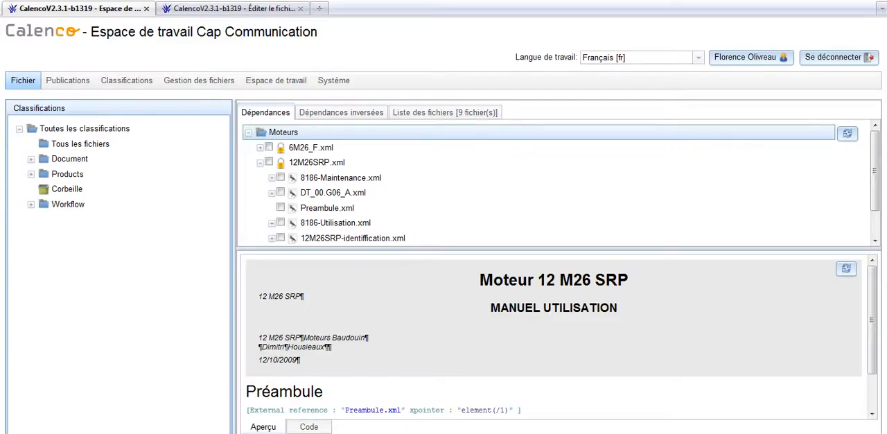
- Publish 12M26SRP.xml as a PDF, open it with Adobe Reader and check the average engine load in Chapitre 1. Description
double_click(302, 163)
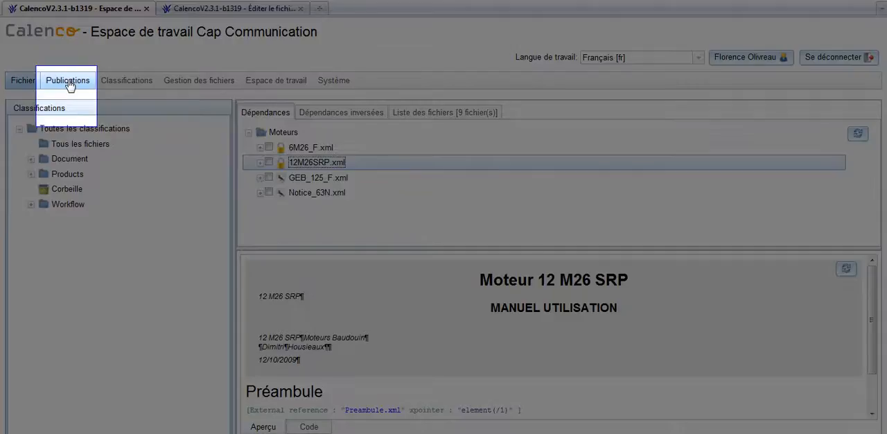
click(68, 82)
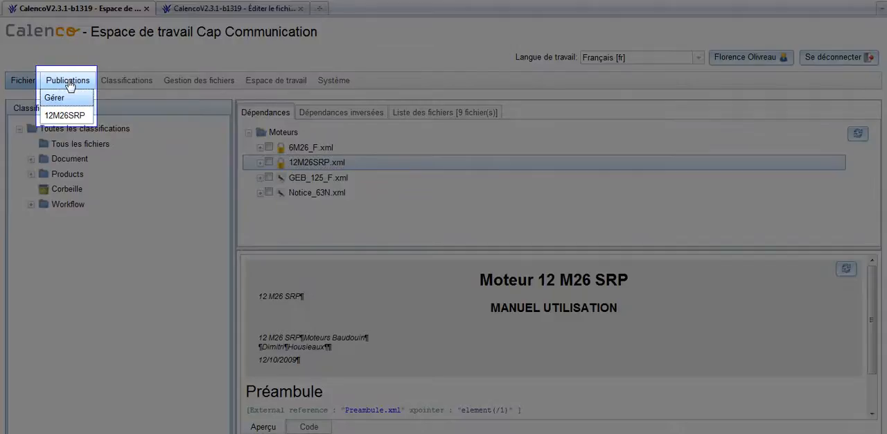
click(68, 117)
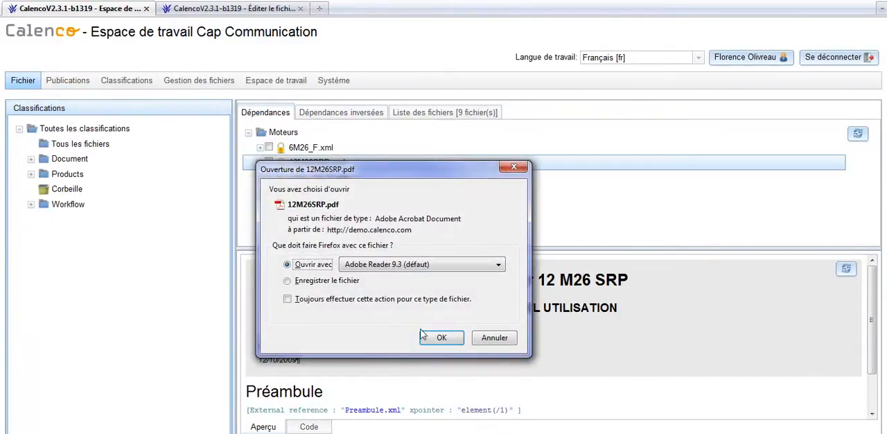
click(441, 338)
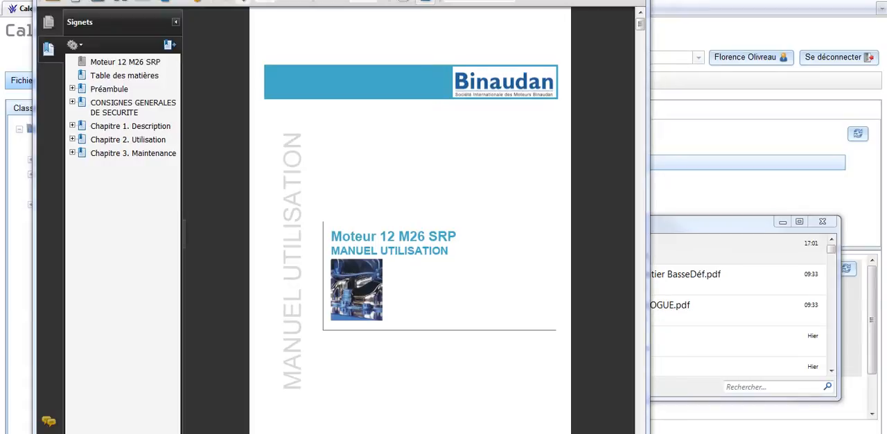
click(130, 126)
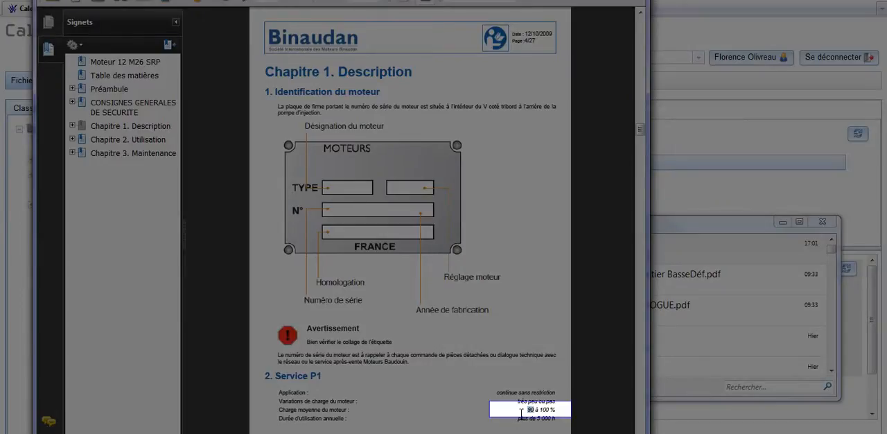
drag(524, 410, 536, 410)
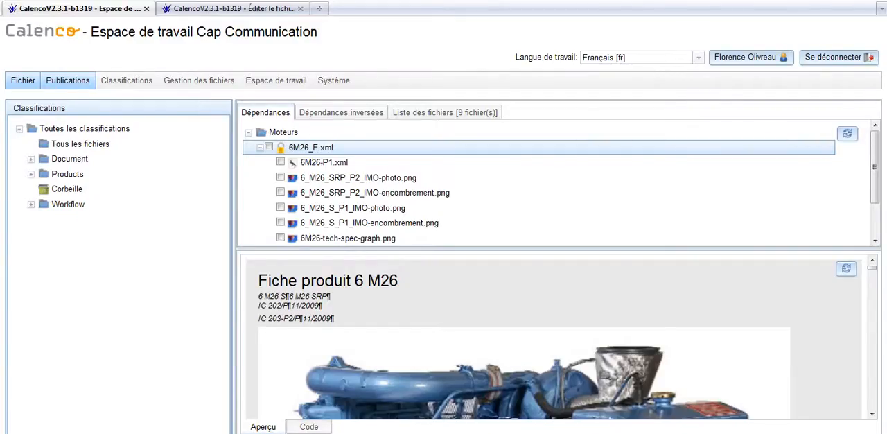
- Publish 6M26_F.xml as a PDF, open it with Adobe Reader and check its Service P1 section
click(74, 85)
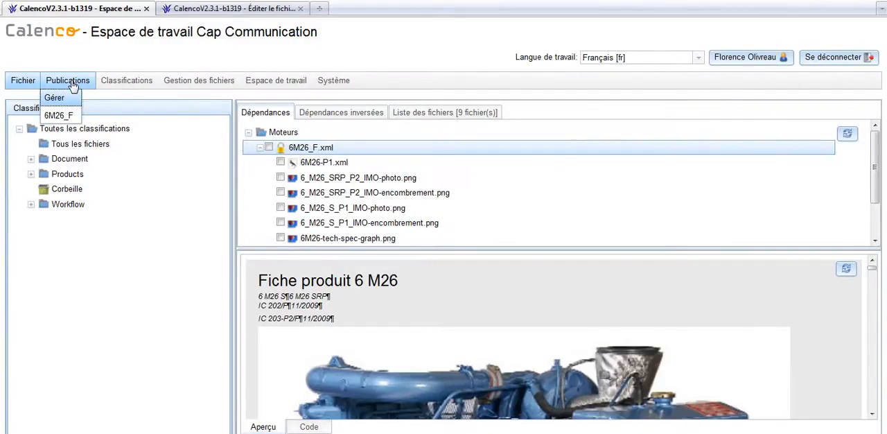
click(59, 115)
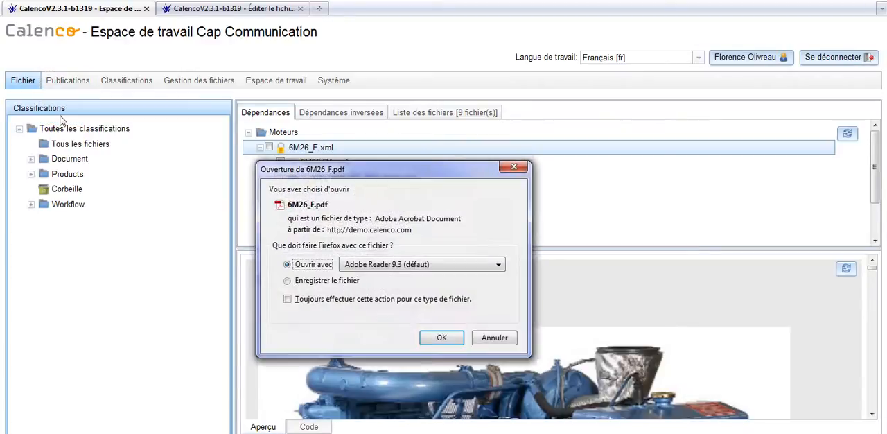
click(454, 337)
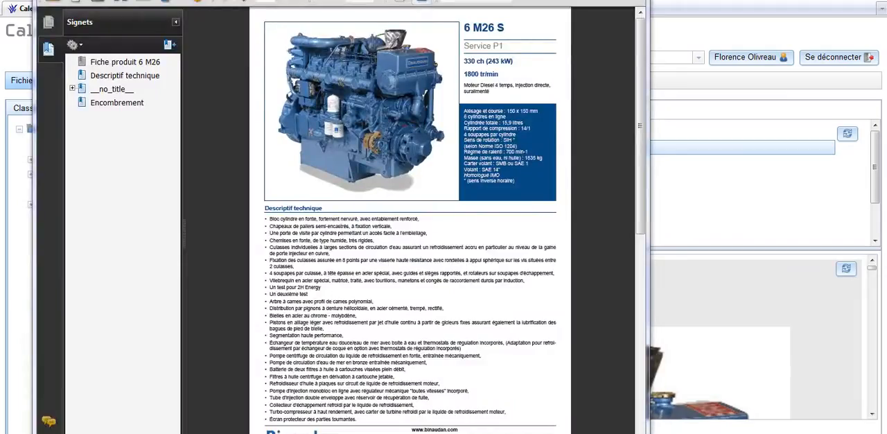
scroll(410, 221, down, 1)
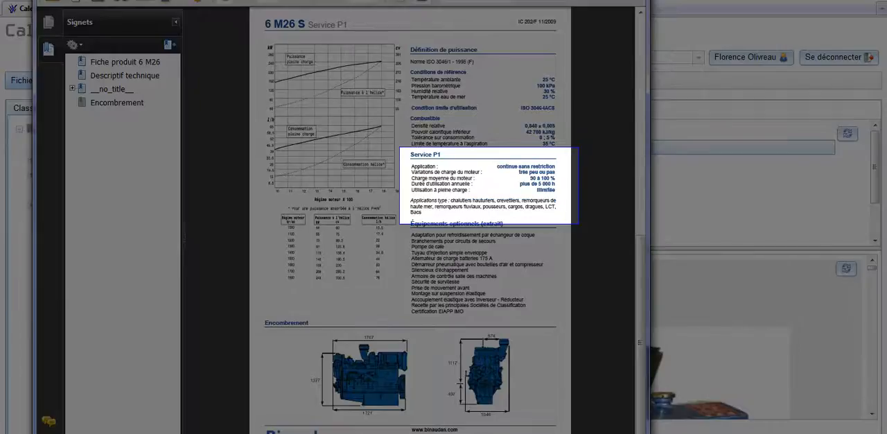